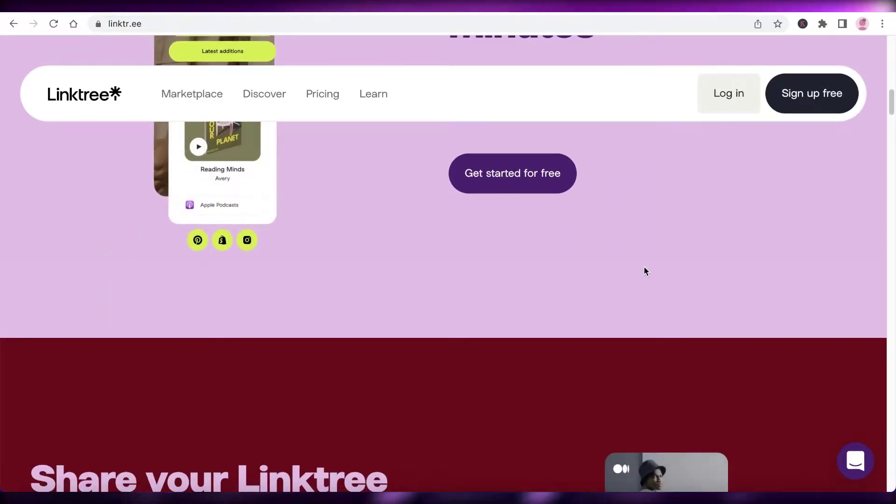
Look over the Linktree home page and open the free account sign-up form.
{"action": "scroll", "coordinate": [645, 271], "scroll_direction": "down", "scroll_amount": 6}
{"action": "scroll", "coordinate": [633, 271], "scroll_direction": "down", "scroll_amount": 6}
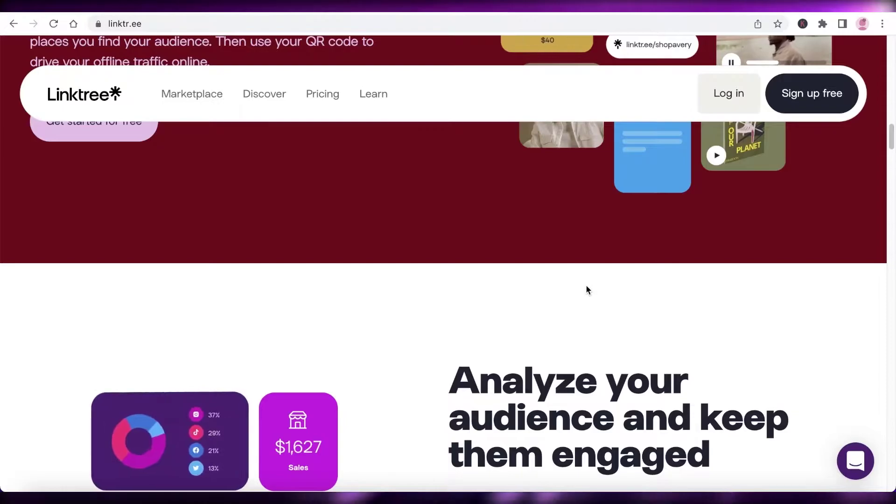
{"action": "scroll", "coordinate": [586, 290], "scroll_direction": "down", "scroll_amount": 3}
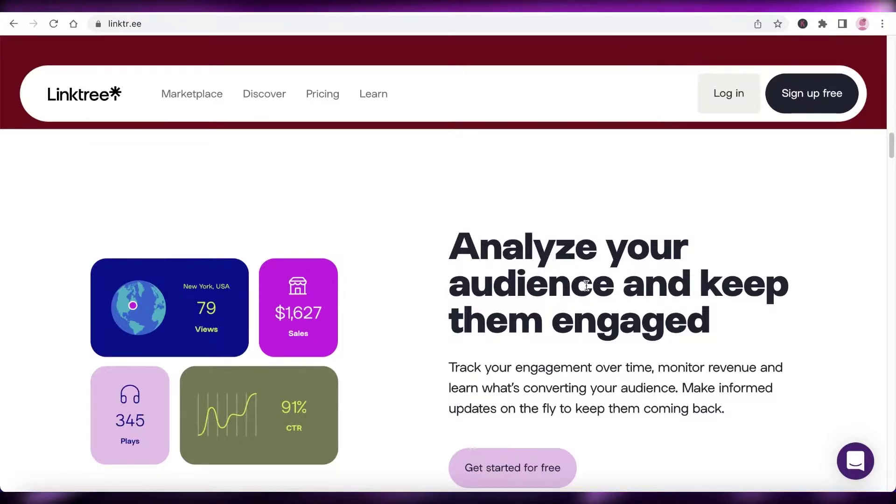
{"action": "scroll", "coordinate": [586, 286], "scroll_direction": "up", "scroll_amount": 10}
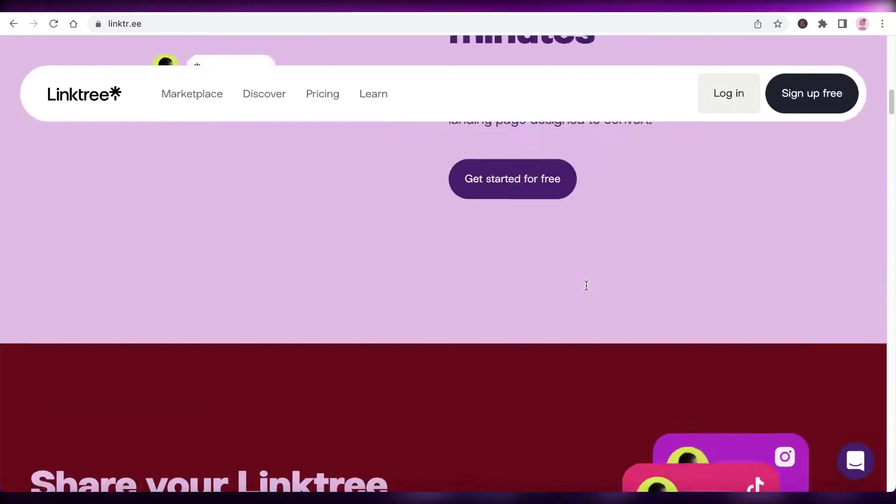
{"action": "scroll", "coordinate": [587, 285], "scroll_direction": "up", "scroll_amount": 10}
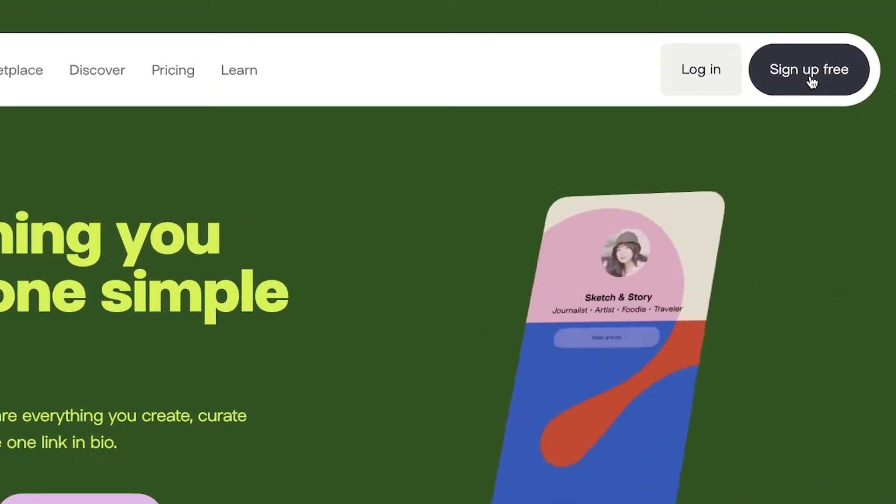
{"action": "left_click", "coordinate": [811, 81]}
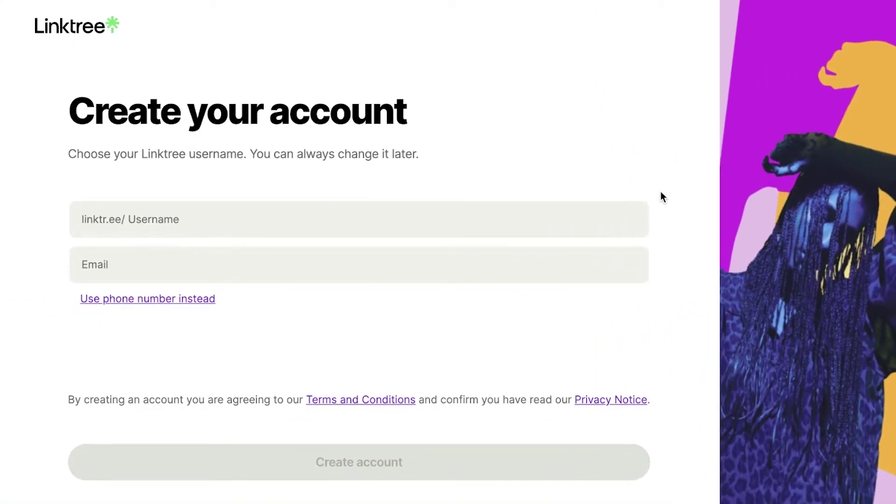
{"action": "left_click", "coordinate": [441, 226]}
{"action": "left_click", "coordinate": [536, 143]}
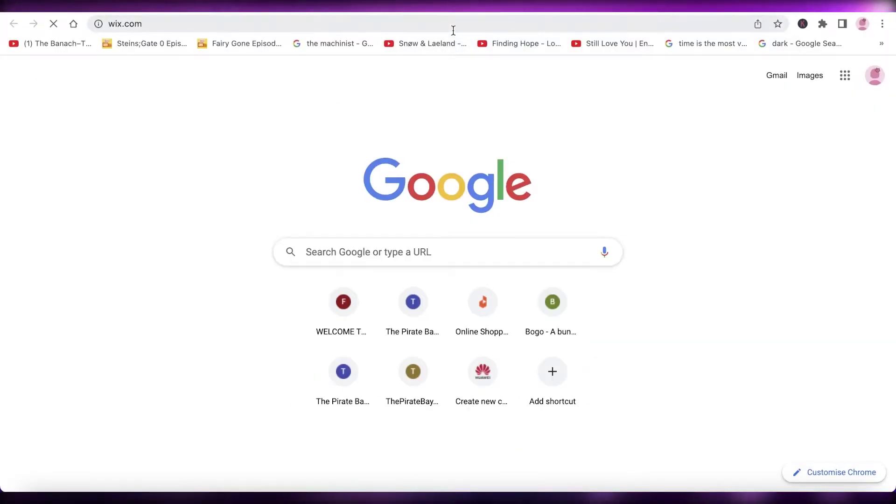
Open the Wix account's My Sites page at wix.com/account/sites in the browser.
{"action": "left_click", "coordinate": [451, 26]}
{"action": "type", "text": "wix.com/account/sites"}
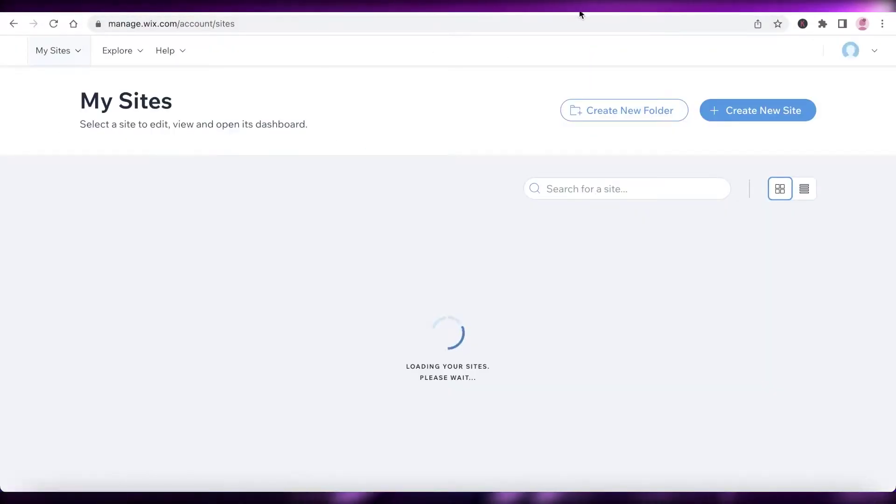
{"action": "scroll", "coordinate": [418, 268], "scroll_direction": "down", "scroll_amount": 4}
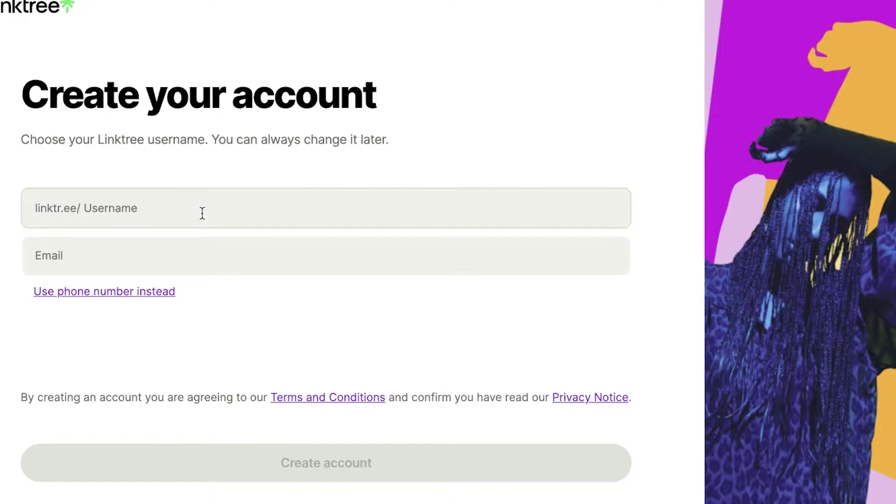
Create the Linktree account with the username SilkScrunchies and the account holder's saved email address.
{"action": "left_click", "coordinate": [202, 213]}
{"action": "type", "text": "SilkScrunchies"}
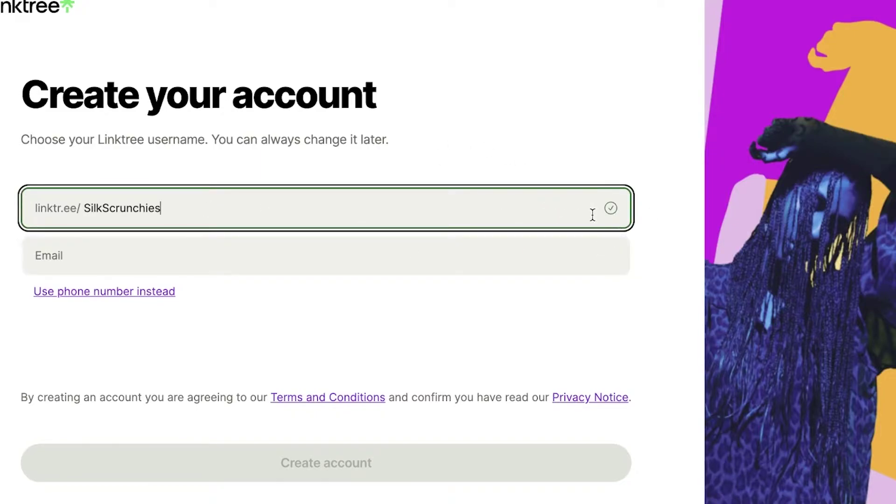
{"action": "left_click", "coordinate": [423, 253]}
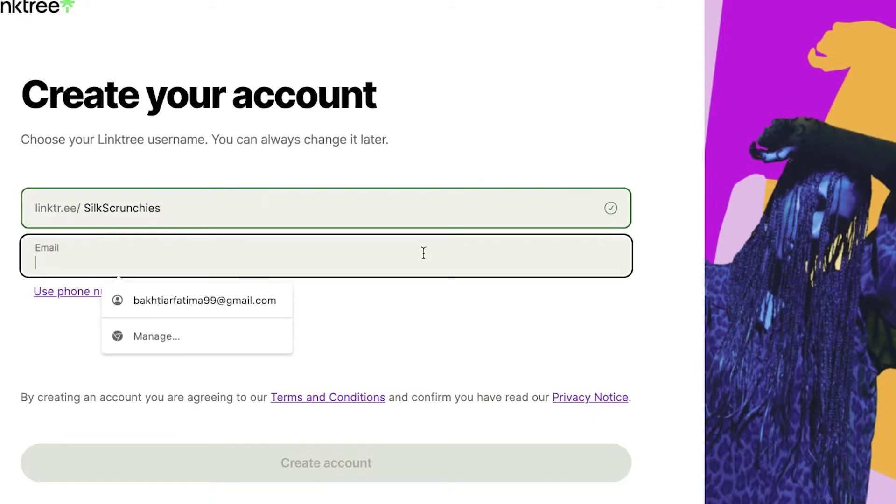
{"action": "left_click", "coordinate": [231, 305]}
{"action": "scroll", "coordinate": [310, 389], "scroll_direction": "down", "scroll_amount": 2}
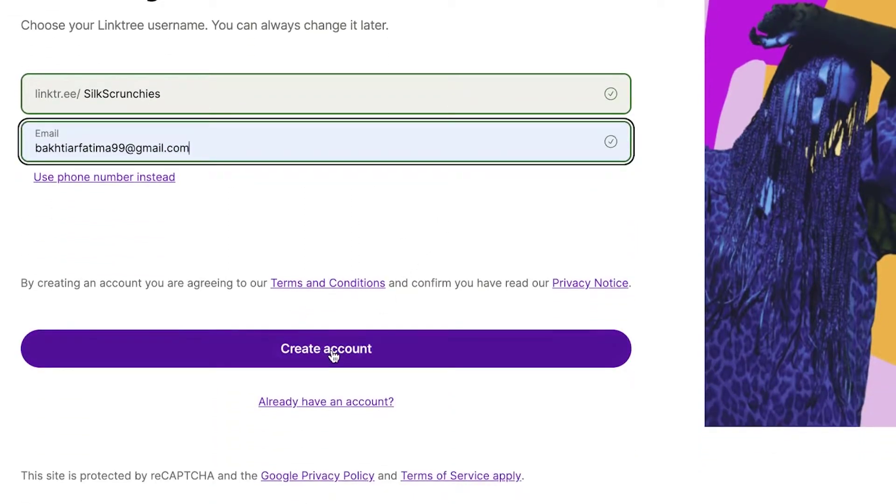
{"action": "left_click", "coordinate": [333, 354]}
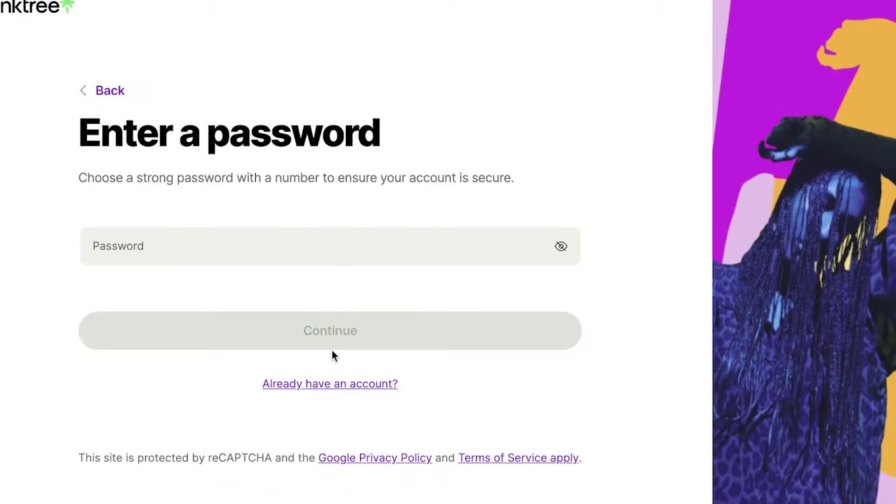
Enter the account password and continue the registration.
{"action": "left_click", "coordinate": [467, 231]}
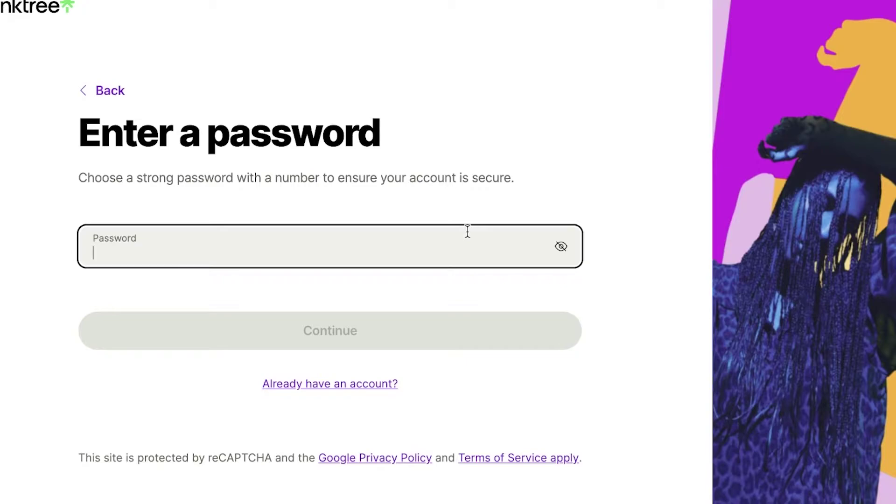
{"action": "key", "text": "ctrl+v"}
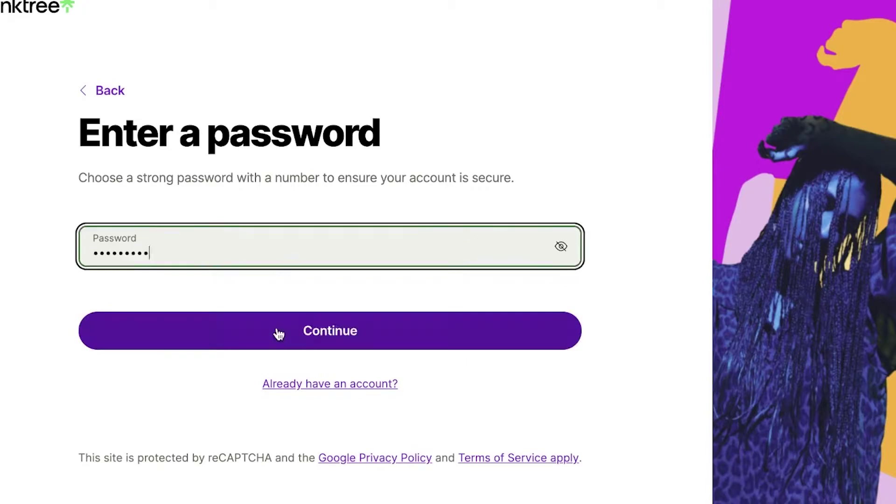
{"action": "left_click", "coordinate": [279, 334]}
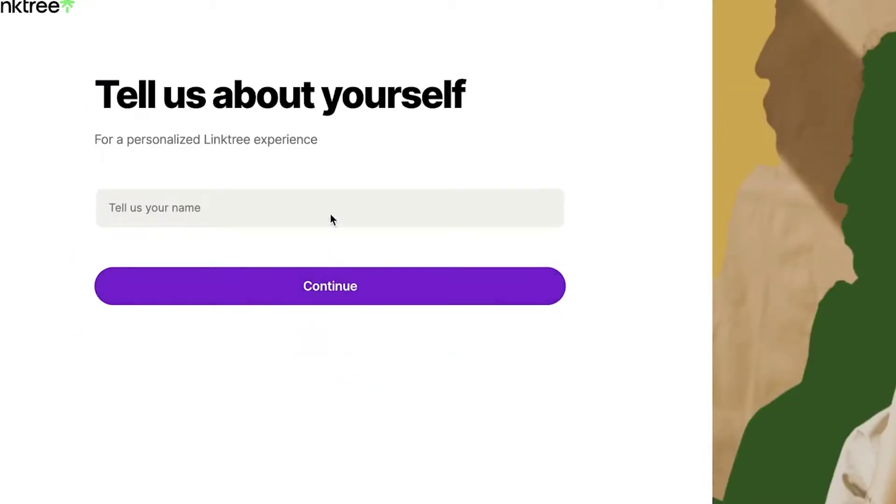
Fill in the profile name, choose the Business category with Shopping & Retail as its subcategory, and continue.
{"action": "left_click", "coordinate": [315, 201]}
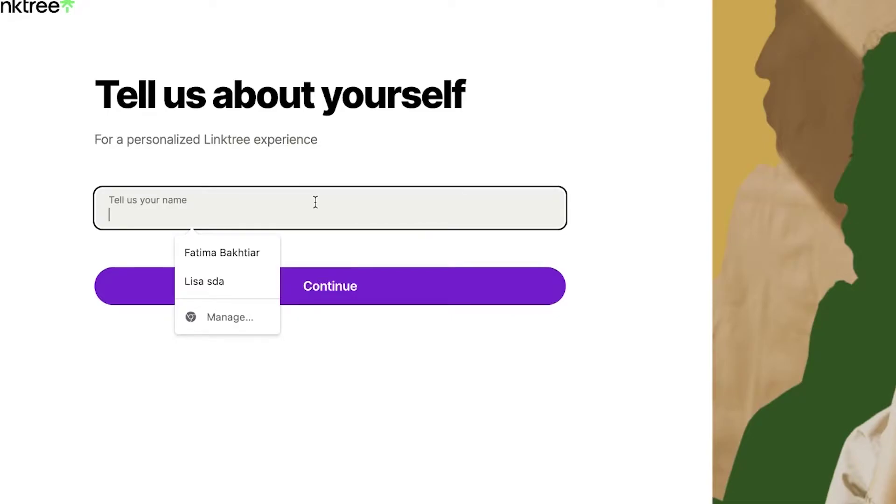
{"action": "left_click", "coordinate": [197, 298]}
{"action": "scroll", "coordinate": [510, 372], "scroll_direction": "down", "scroll_amount": 2}
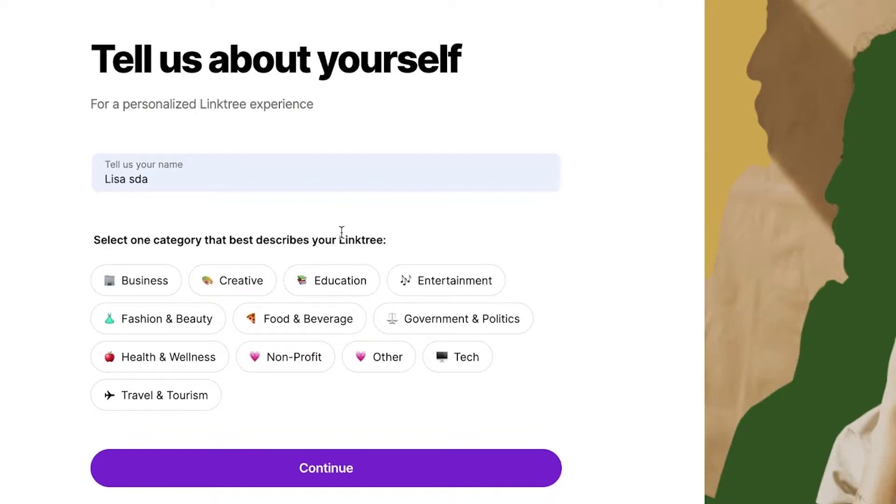
{"action": "left_click", "coordinate": [117, 286]}
{"action": "scroll", "coordinate": [280, 284], "scroll_direction": "down", "scroll_amount": 4}
{"action": "left_click", "coordinate": [184, 392]}
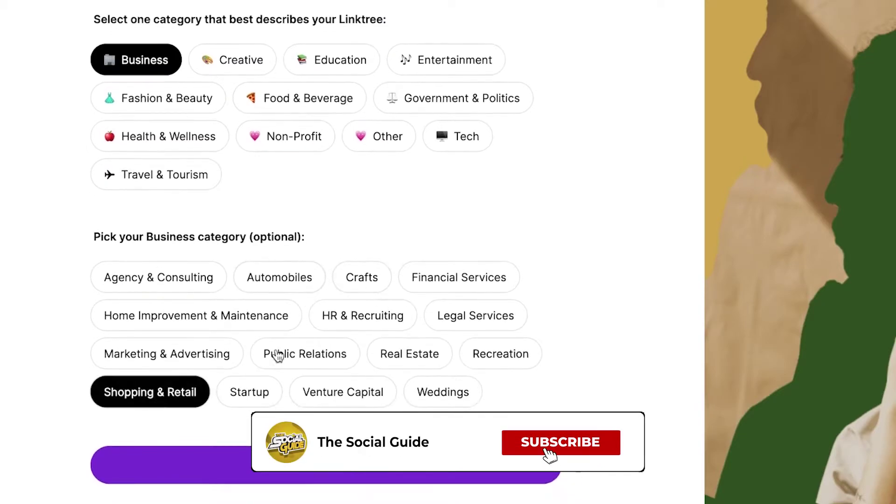
{"action": "left_click", "coordinate": [249, 464]}
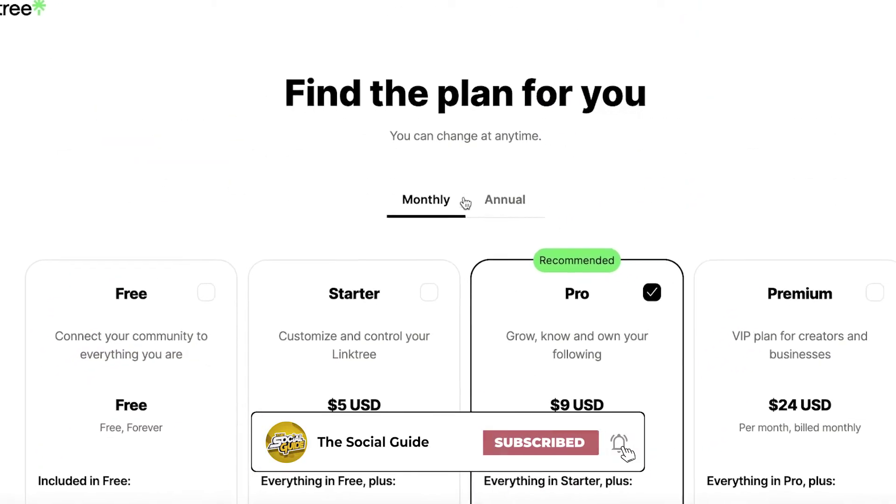
Choose the Free plan and continue past the sign-up confirmation page.
{"action": "scroll", "coordinate": [406, 199], "scroll_direction": "down", "scroll_amount": 2}
{"action": "scroll", "coordinate": [353, 195], "scroll_direction": "down", "scroll_amount": 1}
{"action": "left_click", "coordinate": [126, 230]}
{"action": "scroll", "coordinate": [158, 271], "scroll_direction": "down", "scroll_amount": 7}
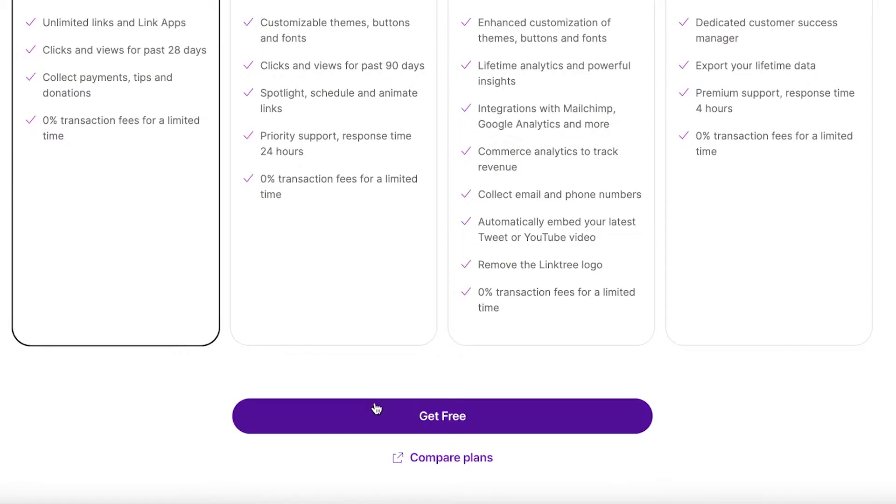
{"action": "left_click", "coordinate": [376, 409]}
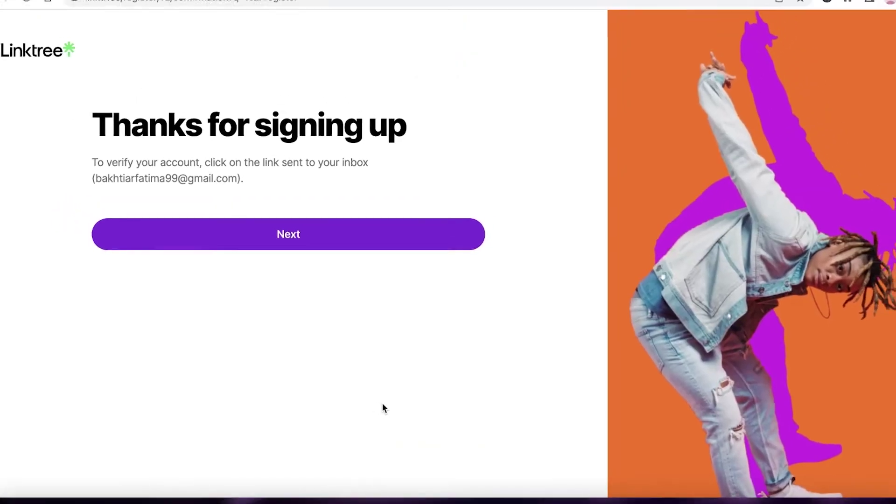
{"action": "left_click", "coordinate": [378, 235]}
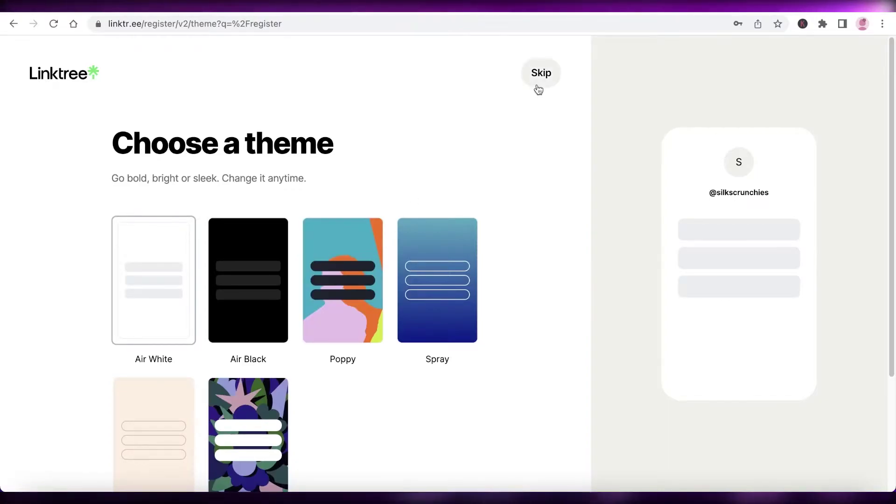
Preview the Air Black, Poppy, Spray, Mineral Orange and Linktree x Daniel Triendl themes.
{"action": "scroll", "coordinate": [533, 86], "scroll_direction": "down", "scroll_amount": 3}
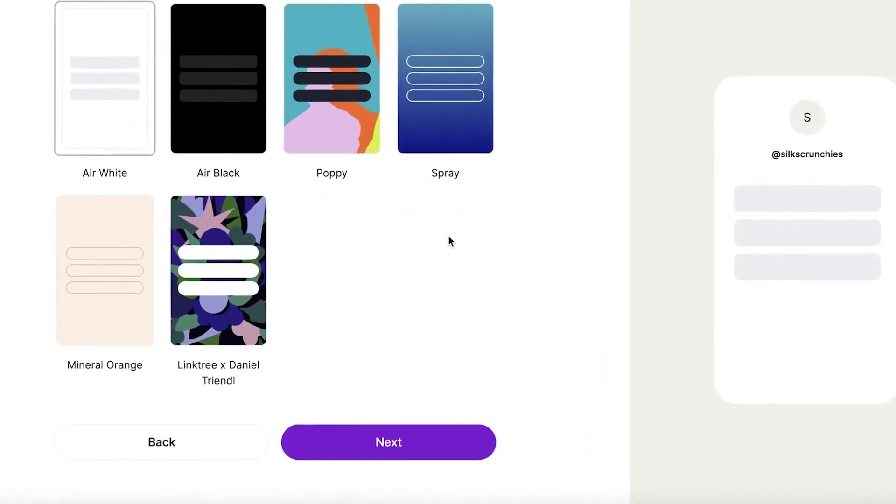
{"action": "scroll", "coordinate": [266, 166], "scroll_direction": "up", "scroll_amount": 2}
{"action": "left_click", "coordinate": [259, 112]}
{"action": "left_click", "coordinate": [332, 94]}
{"action": "left_click", "coordinate": [441, 143]}
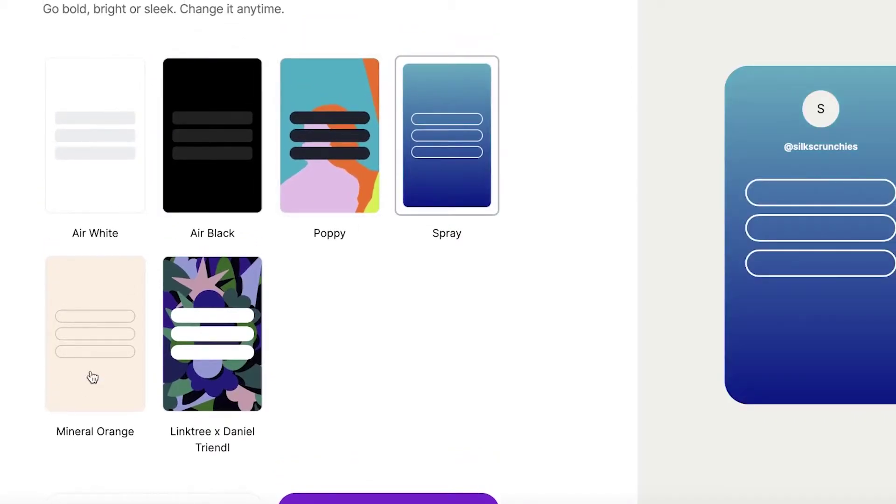
{"action": "left_click", "coordinate": [92, 377]}
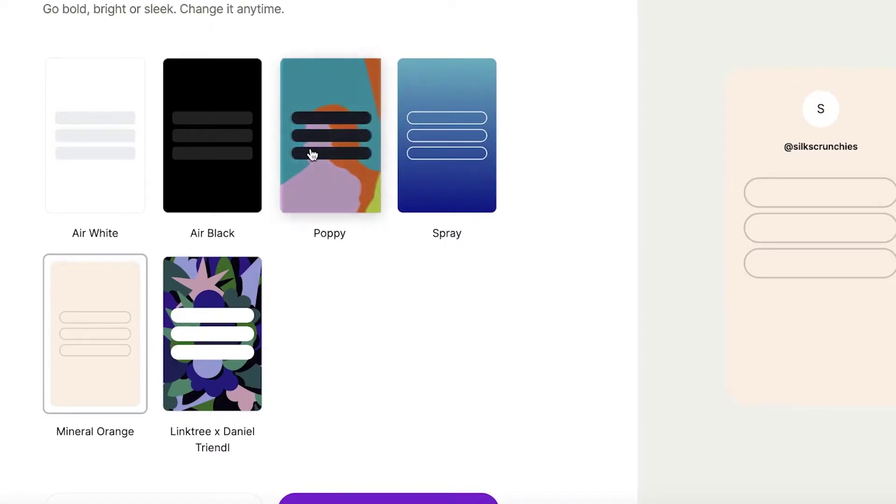
{"action": "left_click", "coordinate": [220, 292]}
Apply the Poppy theme and finish the Linktree setup.
{"action": "left_click", "coordinate": [335, 179]}
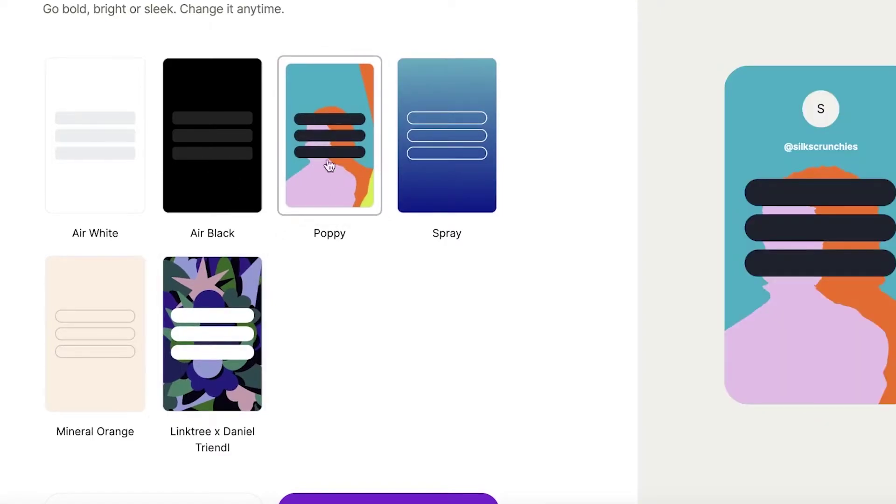
{"action": "scroll", "coordinate": [371, 137], "scroll_direction": "down", "scroll_amount": 2}
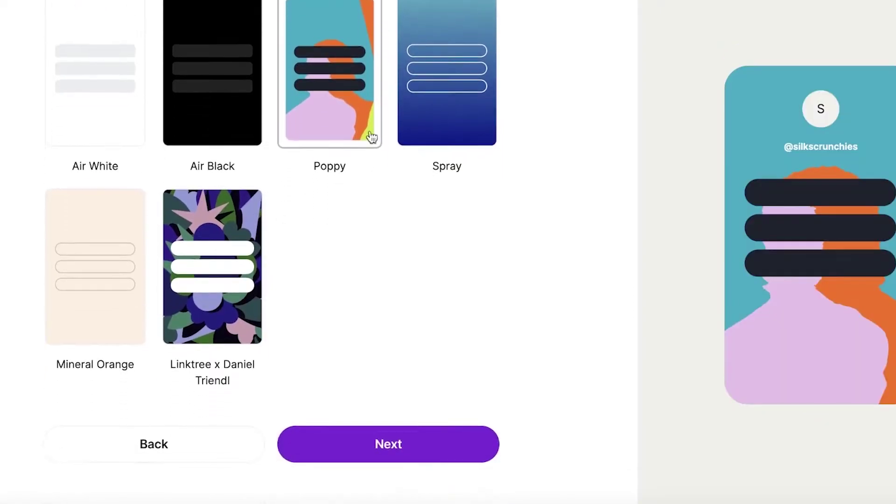
{"action": "left_click", "coordinate": [345, 429]}
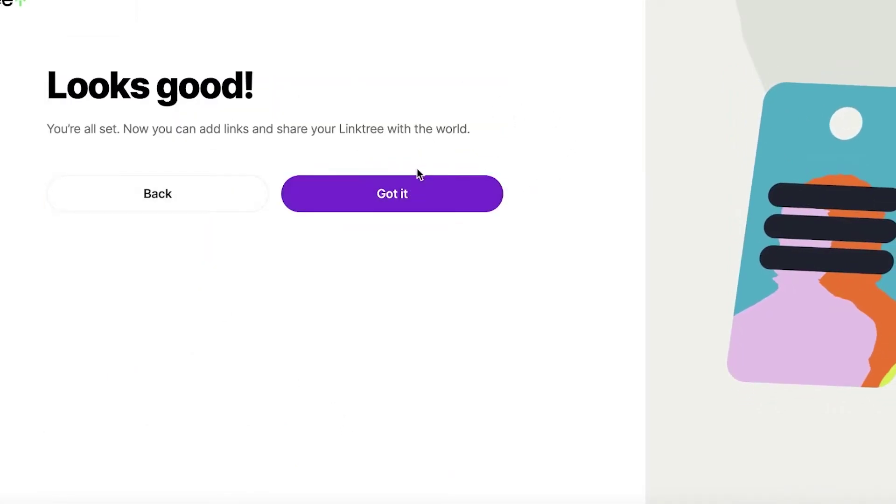
{"action": "left_click", "coordinate": [428, 194]}
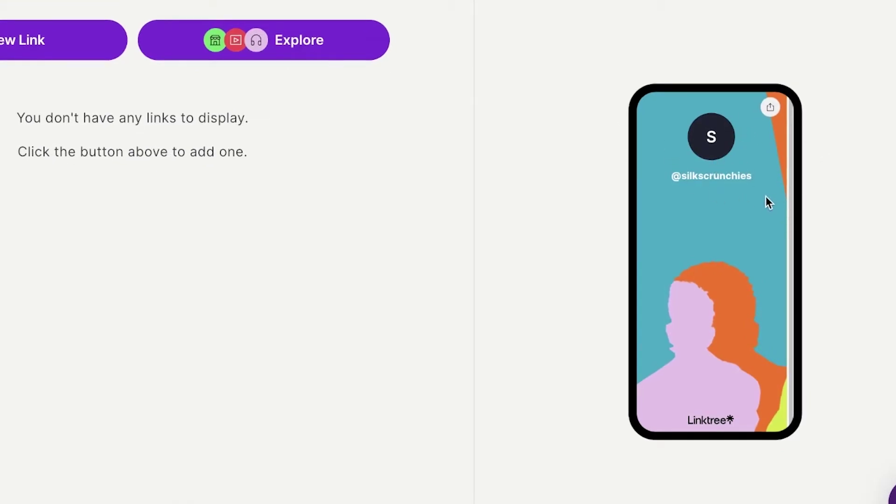
Add a new link titled SHOP NOW and open its URL for editing.
{"action": "left_click", "coordinate": [102, 59]}
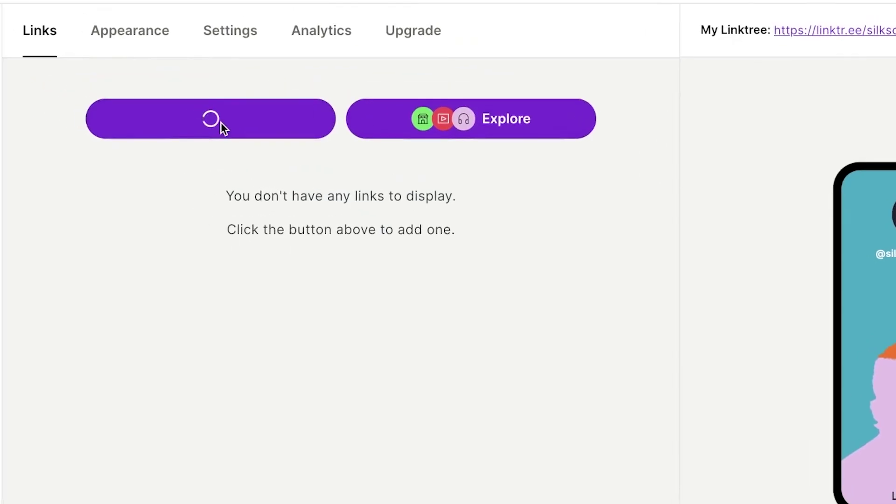
{"action": "left_click", "coordinate": [144, 206]}
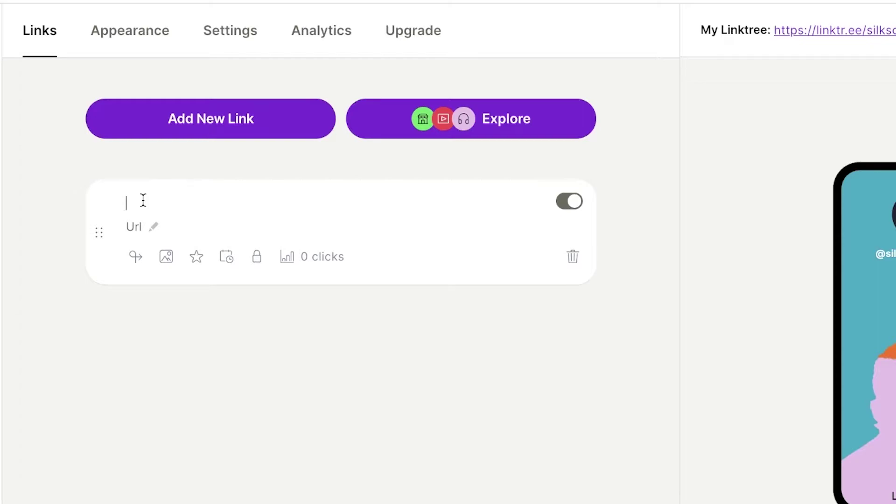
{"action": "type", "text": "SHOP NOW"}
{"action": "left_click", "coordinate": [133, 228]}
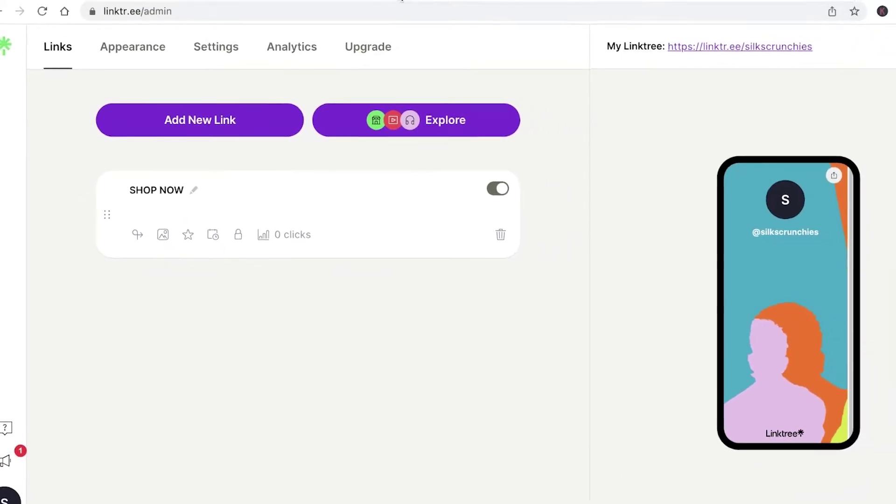
Copy the address of the skull-scrunchies site from Wix and paste it as the URL of the SHOP NOW link.
{"action": "key", "text": "super+t"}
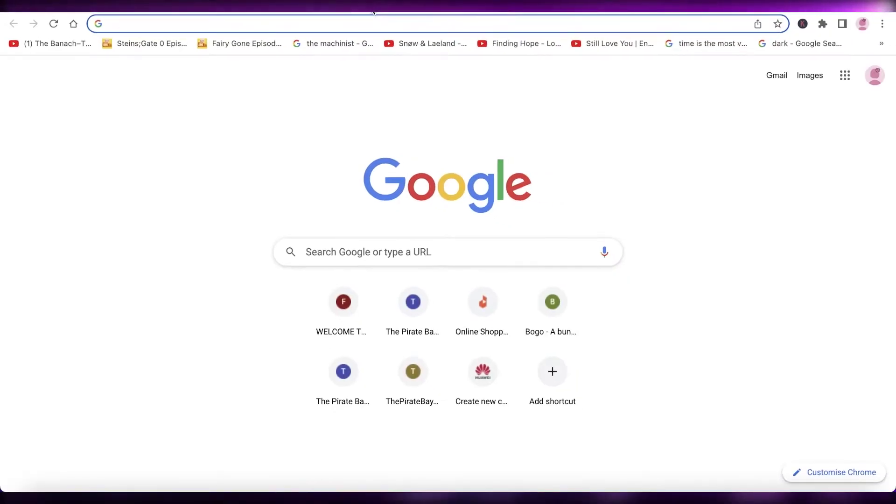
{"action": "type", "text": "w"}
{"action": "left_click", "coordinate": [228, 144]}
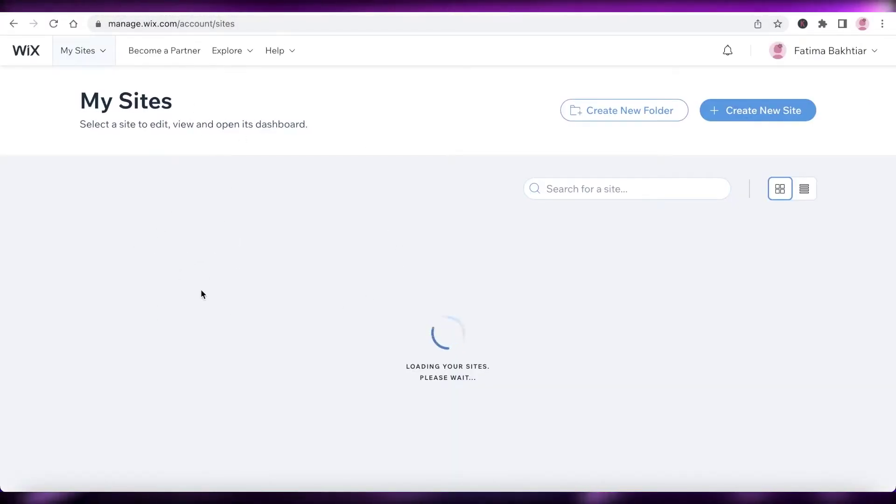
{"action": "left_click", "coordinate": [511, 20]}
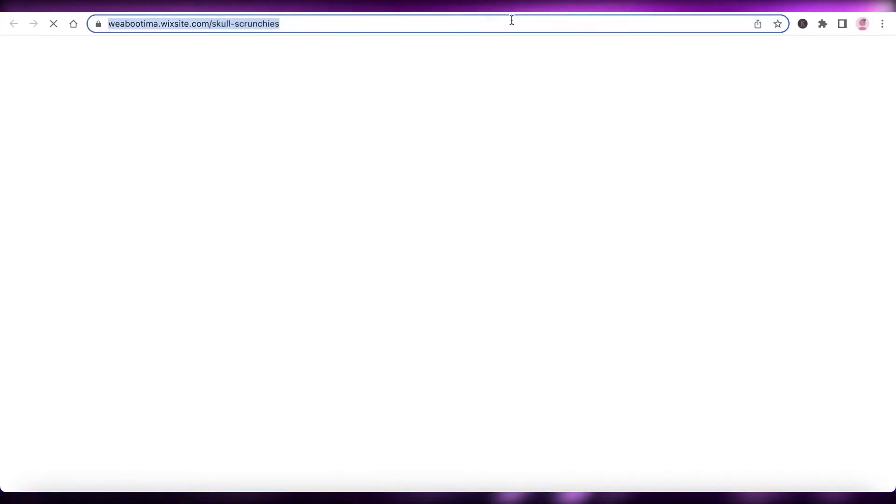
{"action": "right_click", "coordinate": [511, 20]}
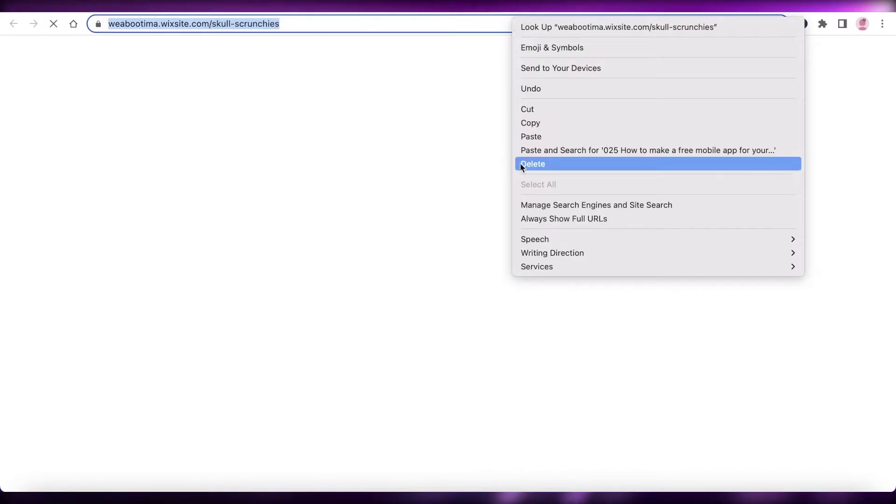
{"action": "left_click", "coordinate": [557, 120]}
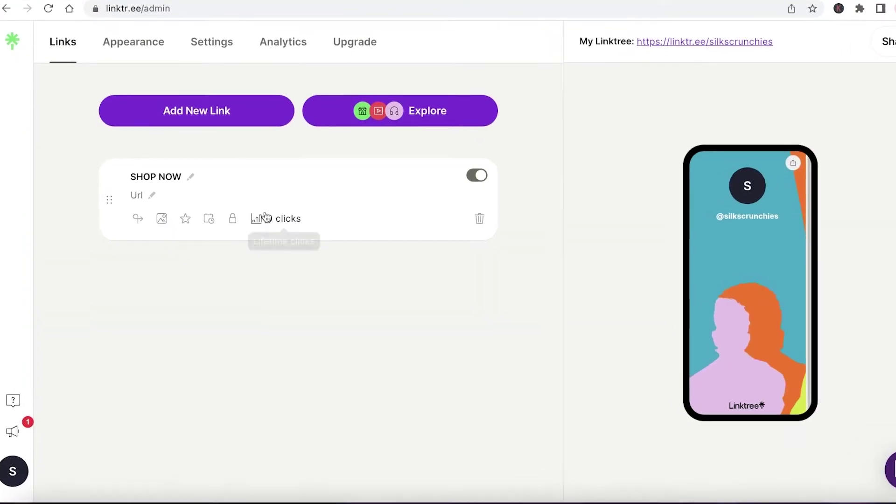
{"action": "right_click", "coordinate": [139, 192]}
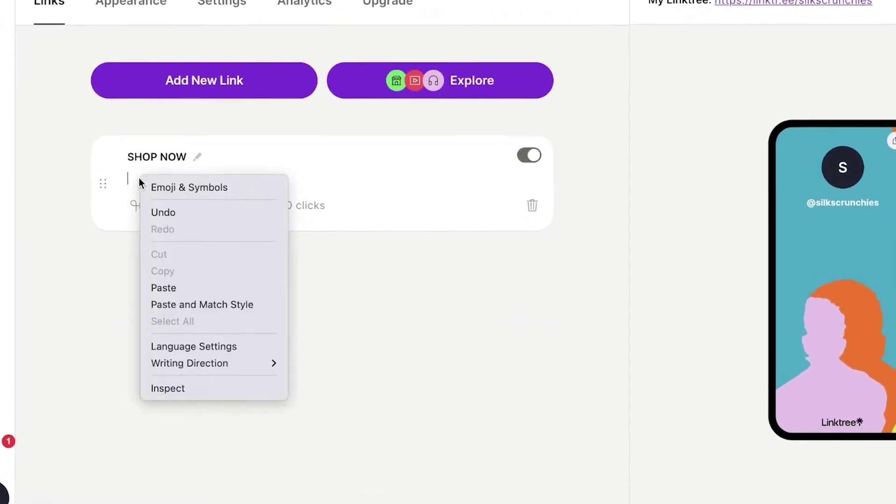
{"action": "left_click", "coordinate": [219, 286]}
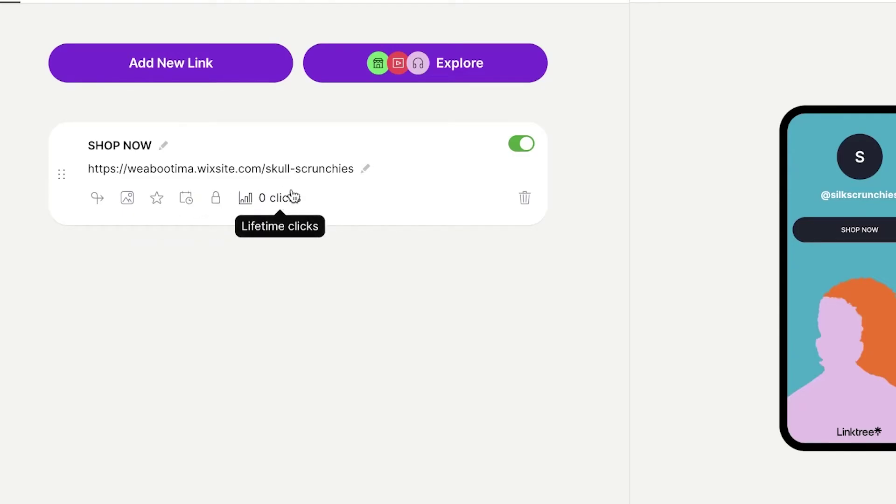
Examine the content types offered for adding to Linktree, from sharing content to collecting money and growing a following.
{"action": "left_click", "coordinate": [340, 67]}
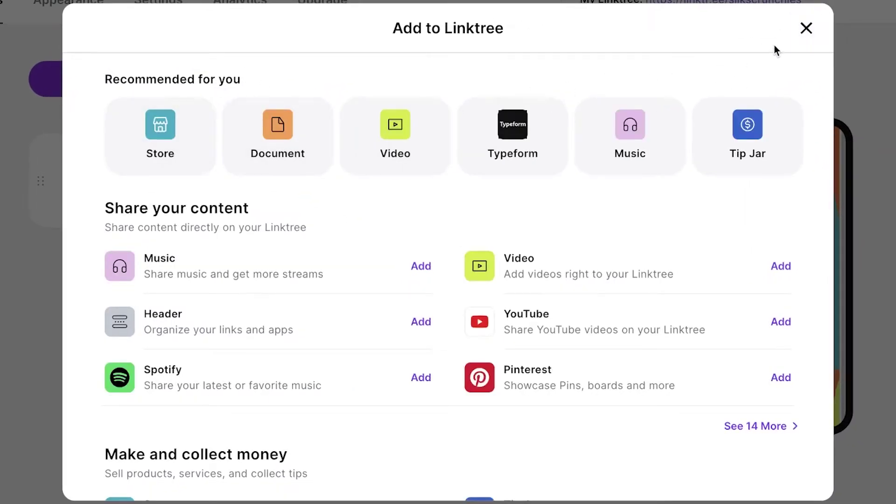
{"action": "scroll", "coordinate": [626, 144], "scroll_direction": "down", "scroll_amount": 1}
{"action": "scroll", "coordinate": [796, 61], "scroll_direction": "down", "scroll_amount": 5}
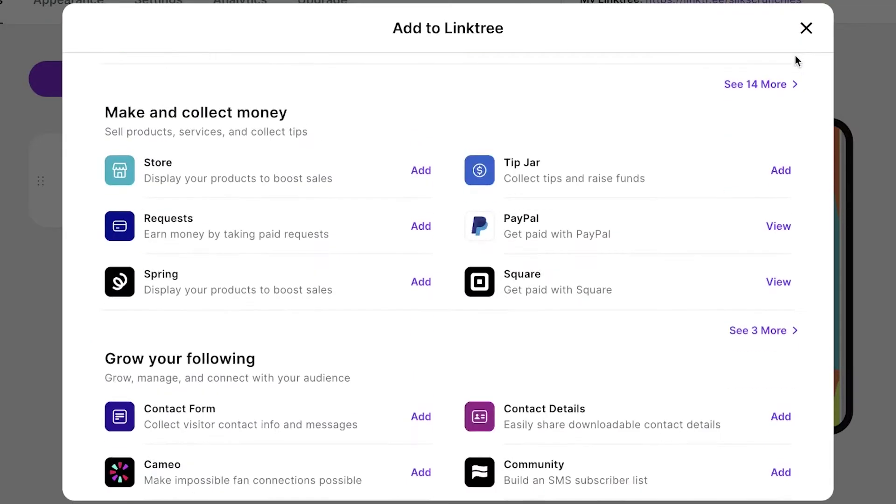
{"action": "scroll", "coordinate": [793, 70], "scroll_direction": "up", "scroll_amount": 4}
{"action": "scroll", "coordinate": [779, 110], "scroll_direction": "down", "scroll_amount": 6}
{"action": "scroll", "coordinate": [755, 190], "scroll_direction": "up", "scroll_amount": 1}
{"action": "scroll", "coordinate": [749, 190], "scroll_direction": "down", "scroll_amount": 1}
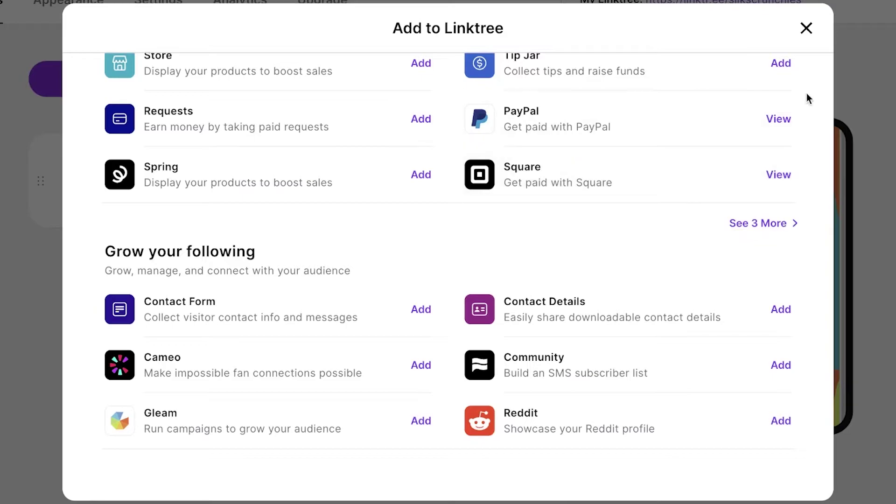
{"action": "left_click", "coordinate": [806, 29]}
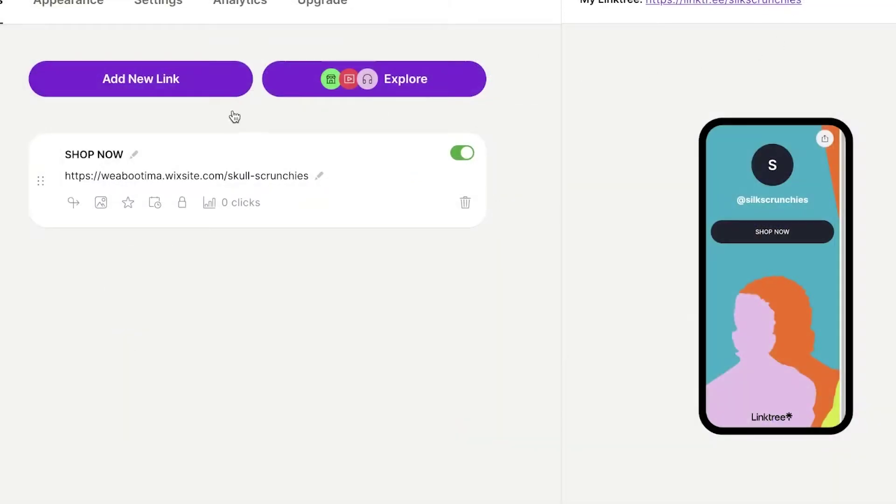
Add another new link, move it below SHOP NOW and title it Twitter.
{"action": "left_click", "coordinate": [173, 88]}
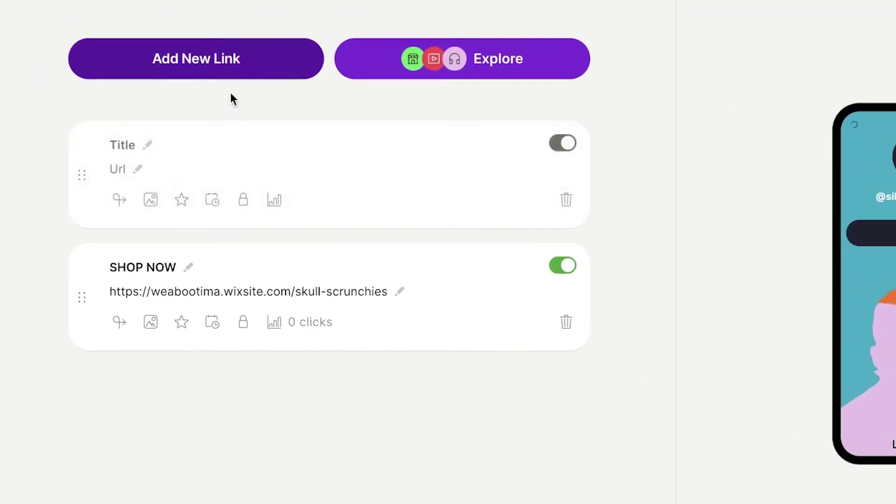
{"action": "left_click_drag", "start_coordinate": [73, 176], "coordinate": [86, 317]}
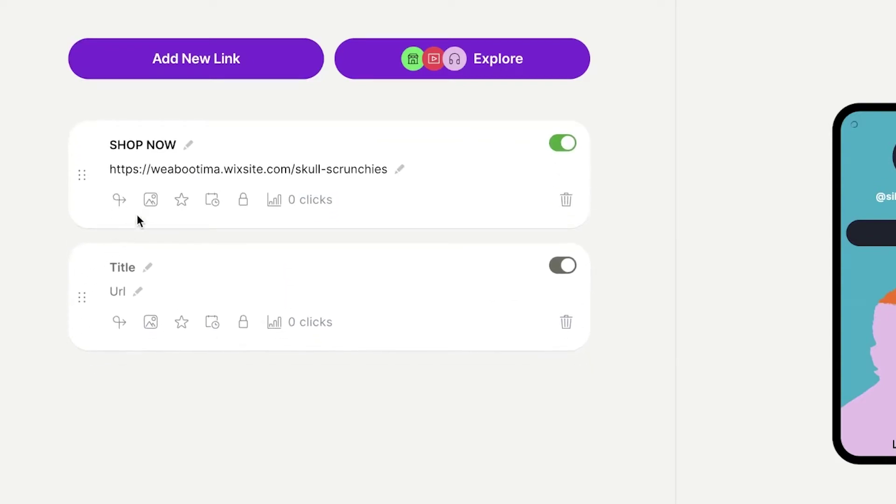
{"action": "left_click", "coordinate": [113, 270]}
{"action": "type", "text": "Twitter"}
{"action": "left_click", "coordinate": [132, 290]}
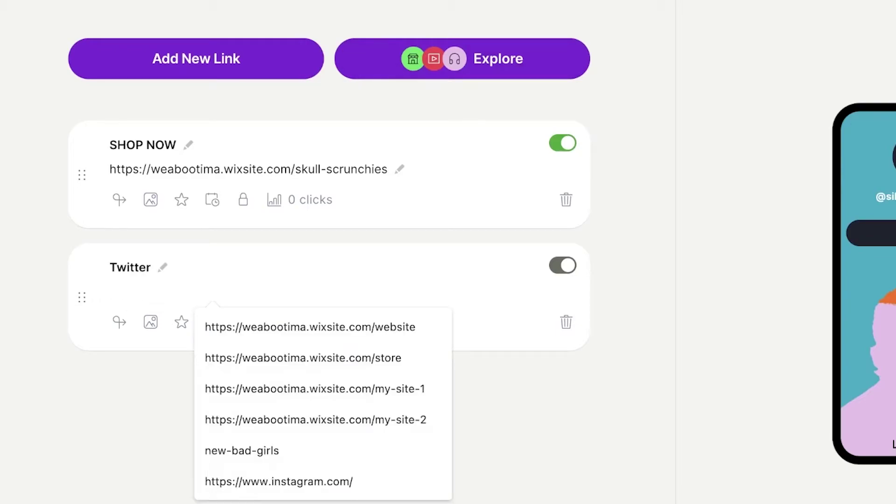
{"action": "left_click", "coordinate": [782, 70]}
{"action": "right_click", "coordinate": [124, 296]}
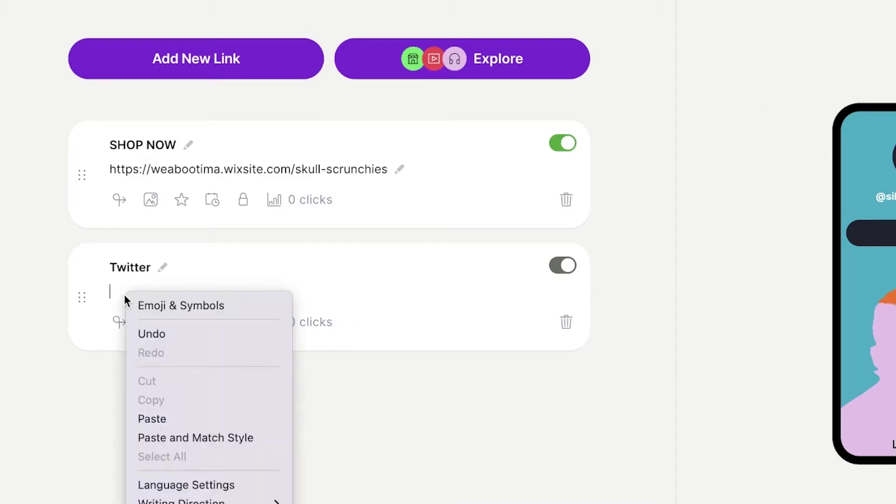
{"action": "left_click", "coordinate": [151, 418]}
{"action": "left_click", "coordinate": [620, 234]}
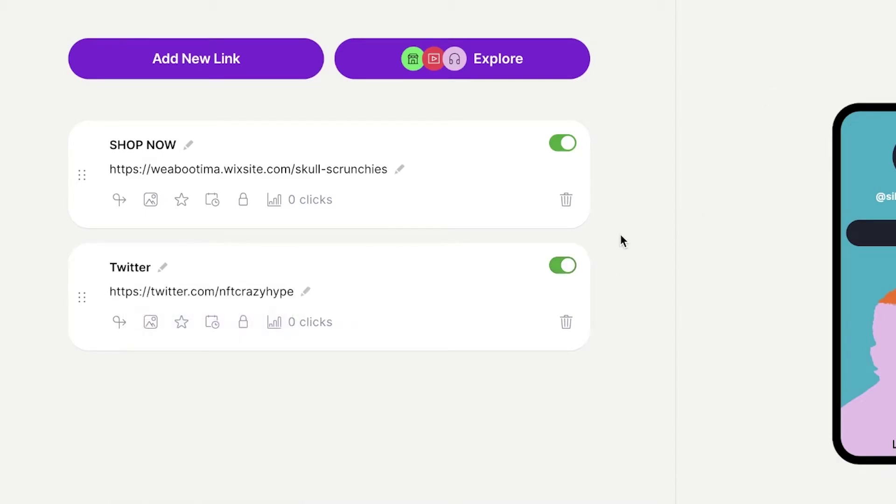
{"action": "scroll", "coordinate": [494, 309], "scroll_direction": "down", "scroll_amount": 2}
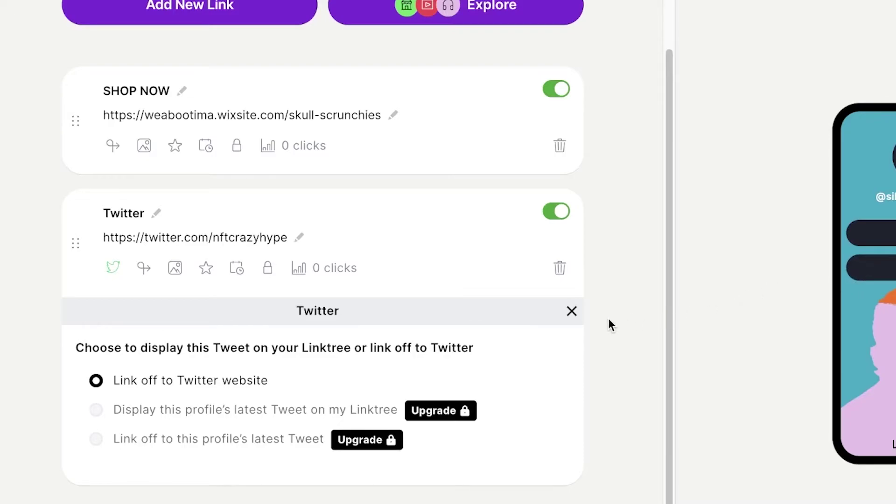
{"action": "left_click", "coordinate": [114, 275]}
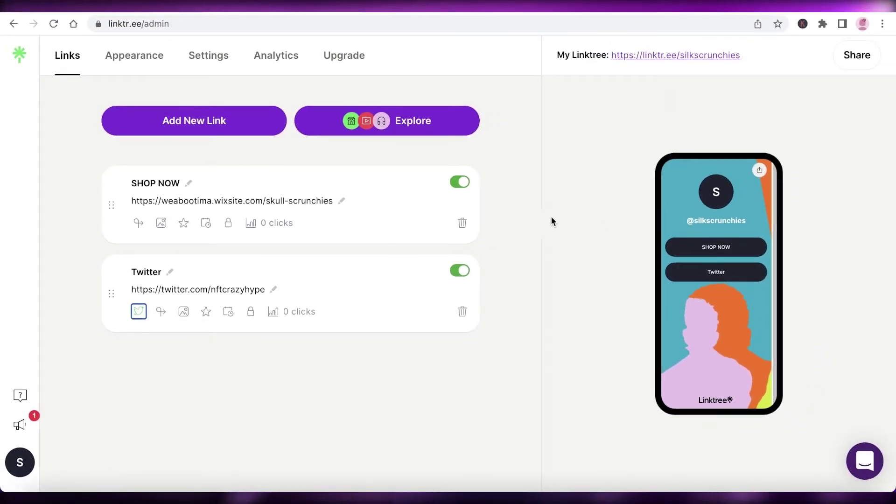
Set the profile bio to "Hey, were working on providing the best hairtie for your hair!" in the appearance settings.
{"action": "left_click", "coordinate": [153, 54]}
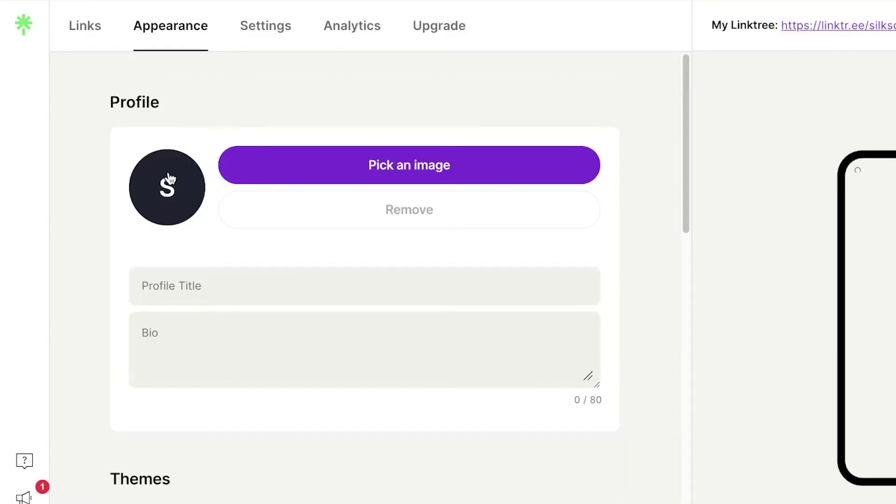
{"action": "scroll", "coordinate": [668, 152], "scroll_direction": "down", "scroll_amount": 5}
{"action": "scroll", "coordinate": [668, 152], "scroll_direction": "up", "scroll_amount": 4}
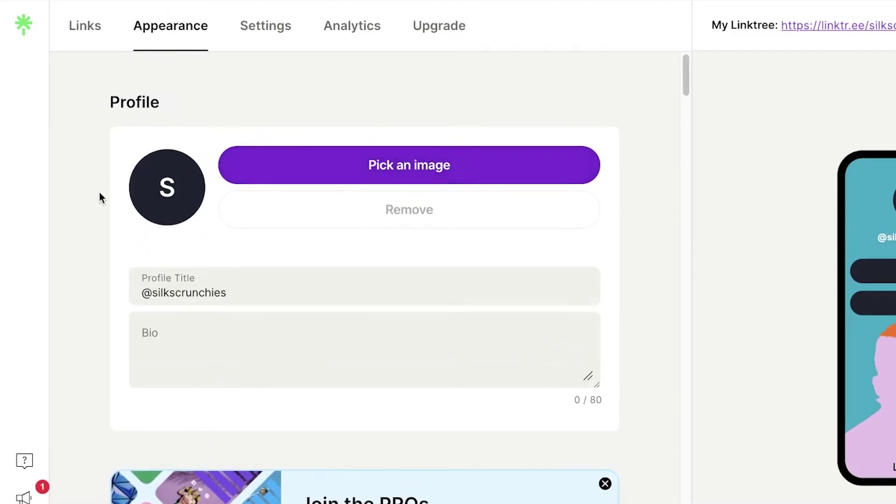
{"action": "left_click", "coordinate": [184, 338]}
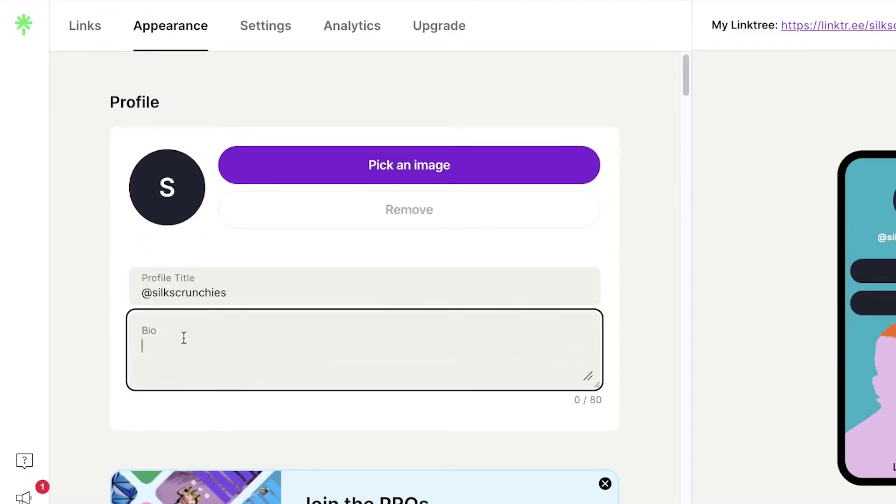
{"action": "key", "text": "ctrl+v"}
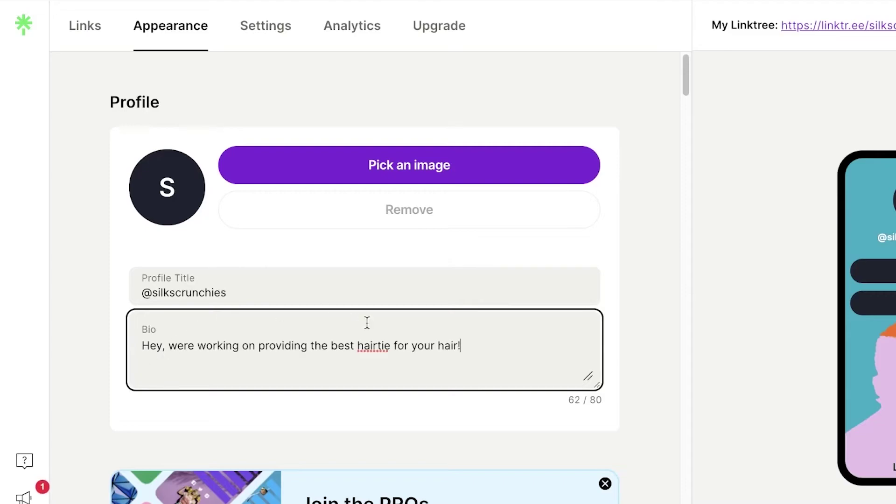
{"action": "left_click", "coordinate": [666, 304]}
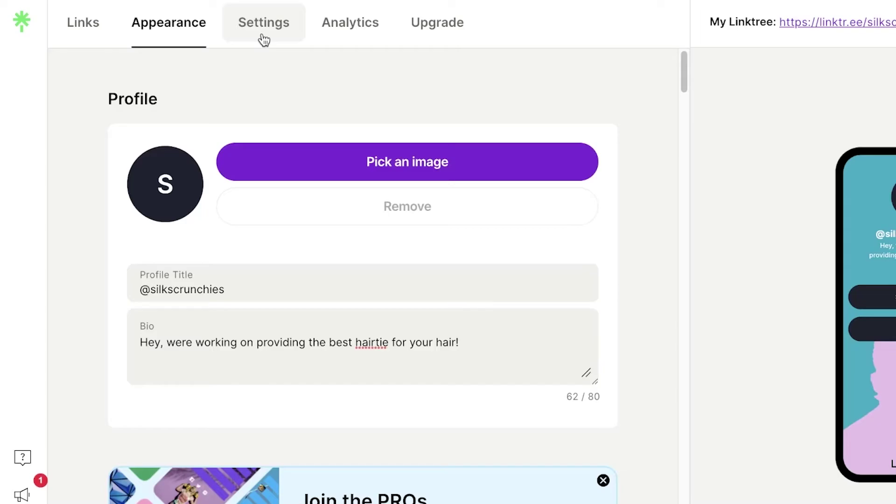
Examine the support banner, mailing list, commerce and SEO settings, and the lifetime analytics and activity.
{"action": "left_click", "coordinate": [263, 35]}
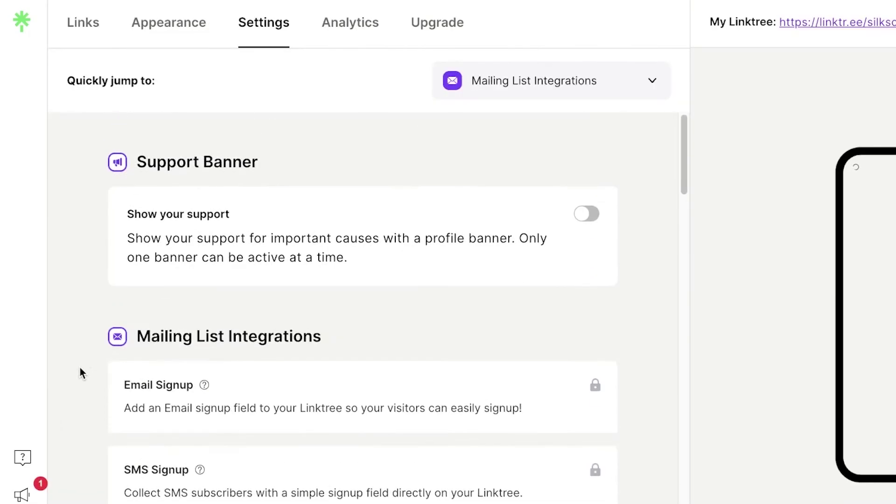
{"action": "scroll", "coordinate": [289, 247], "scroll_direction": "down", "scroll_amount": 3}
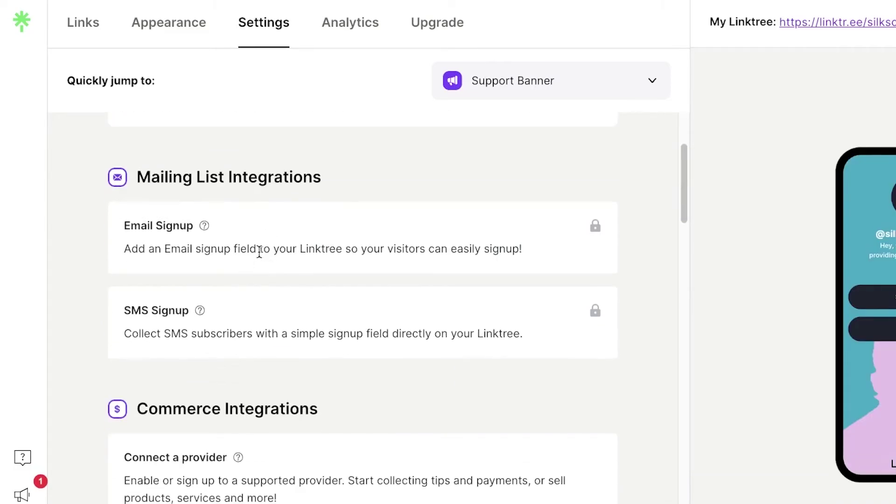
{"action": "scroll", "coordinate": [252, 275], "scroll_direction": "up", "scroll_amount": 2}
{"action": "scroll", "coordinate": [236, 308], "scroll_direction": "down", "scroll_amount": 10}
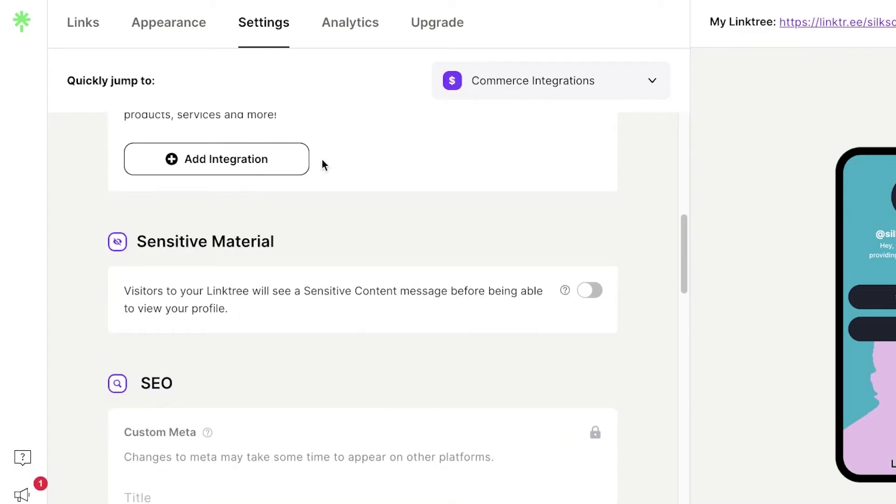
{"action": "scroll", "coordinate": [355, 217], "scroll_direction": "up", "scroll_amount": 2}
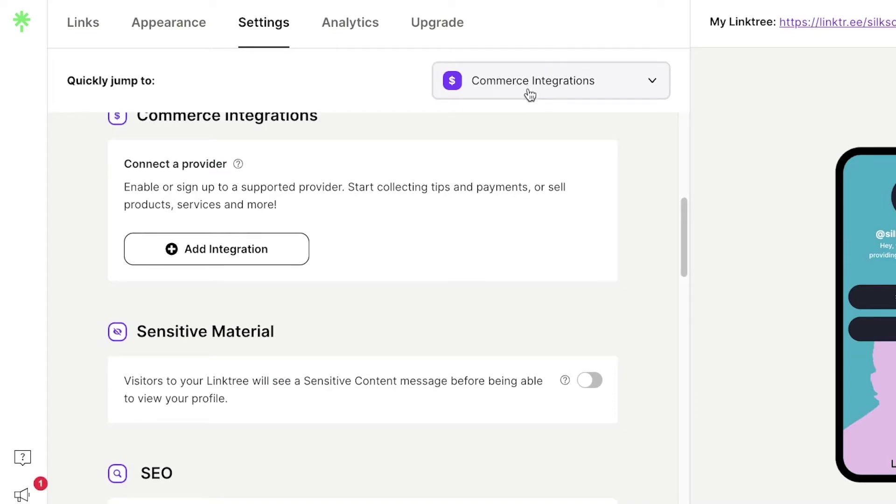
{"action": "left_click", "coordinate": [317, 40]}
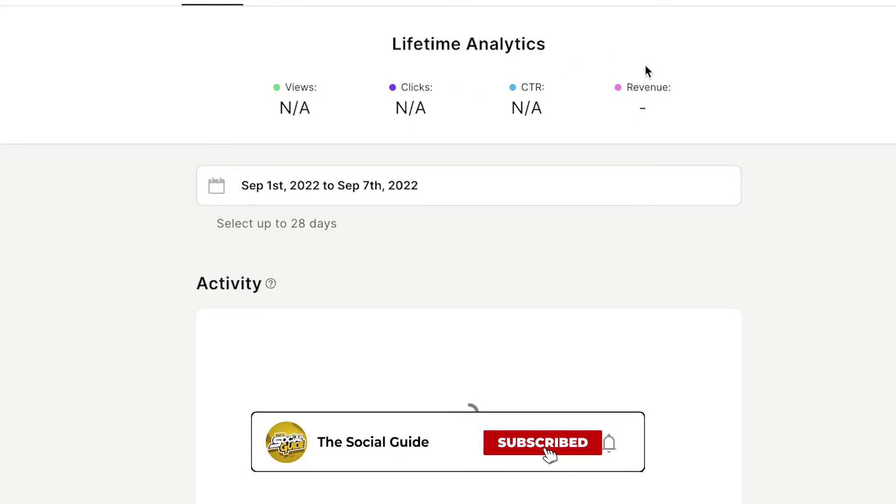
{"action": "scroll", "coordinate": [648, 88], "scroll_direction": "down", "scroll_amount": 6}
{"action": "scroll", "coordinate": [206, 104], "scroll_direction": "up", "scroll_amount": 4}
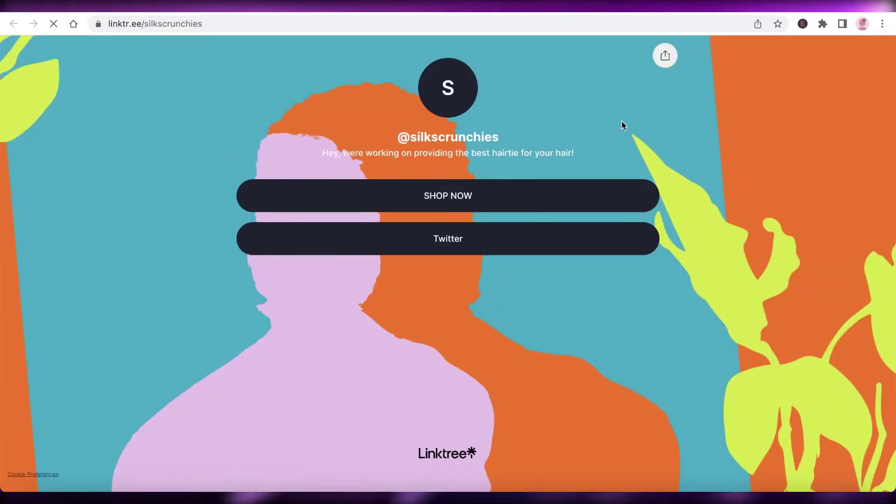
Test the SHOP NOW and Twitter links on the public silkscrunchies page, returning to the page after each.
{"action": "left_click", "coordinate": [399, 204]}
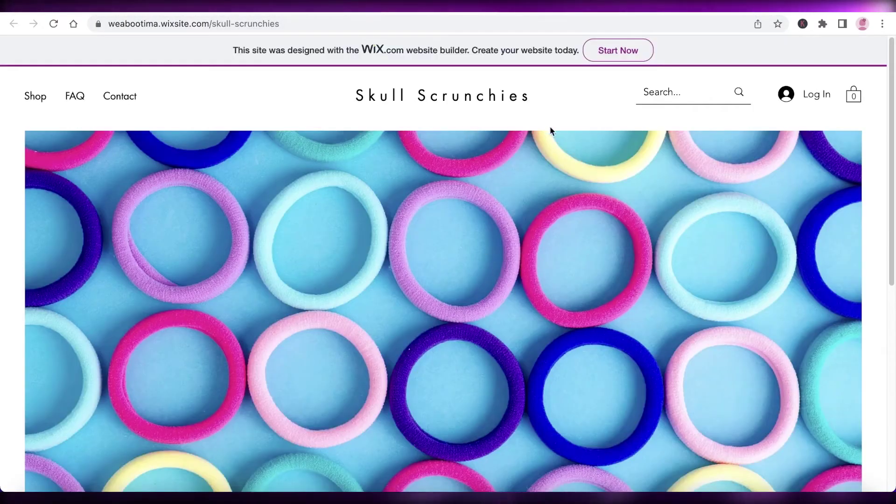
{"action": "scroll", "coordinate": [509, 123], "scroll_direction": "down", "scroll_amount": 10}
{"action": "scroll", "coordinate": [561, 205], "scroll_direction": "up", "scroll_amount": 10}
{"action": "key", "text": "alt+Left"}
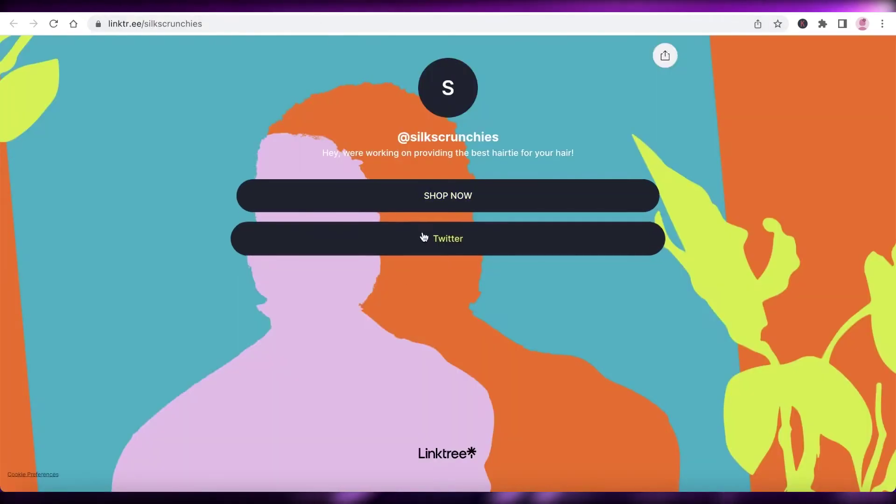
{"action": "left_click", "coordinate": [536, 238]}
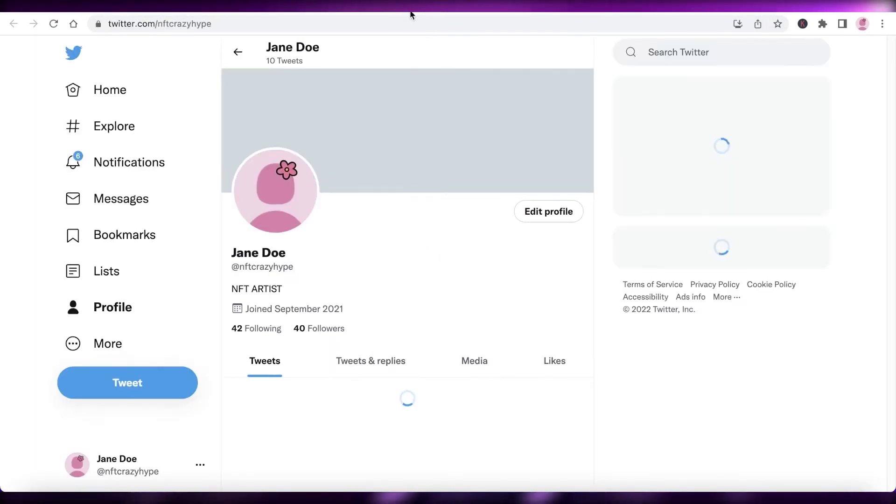
{"action": "key", "text": "alt+Left"}
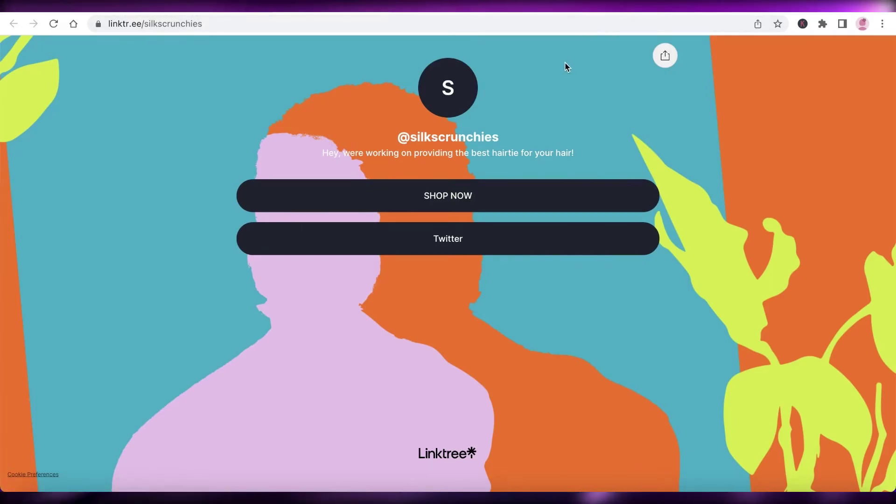
Copy the Linktree address from the public page's sharing options and close them.
{"action": "left_click", "coordinate": [663, 58]}
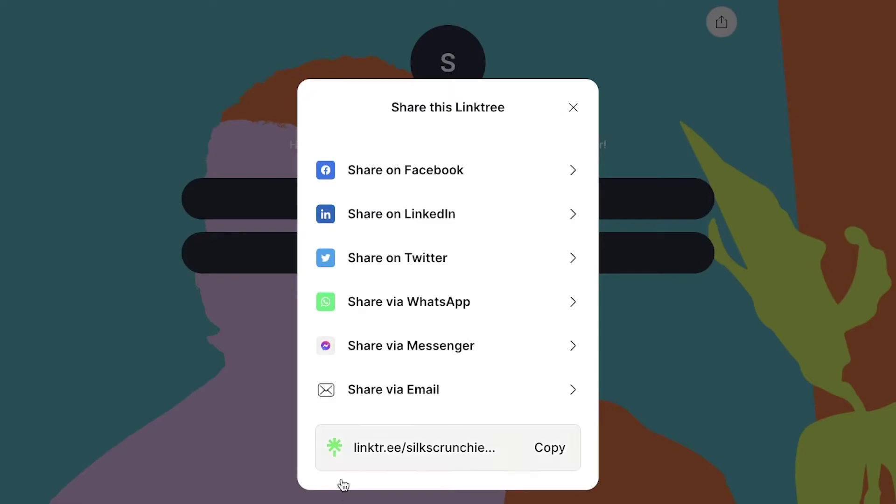
{"action": "left_click", "coordinate": [557, 456]}
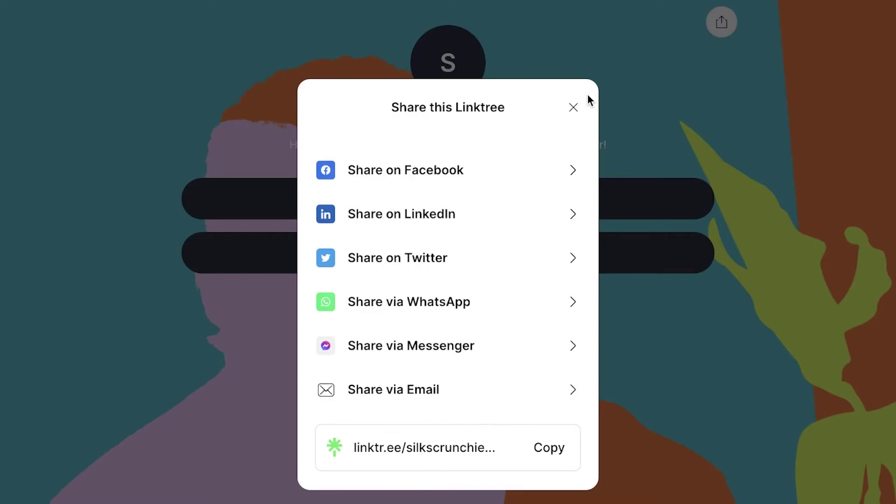
{"action": "left_click", "coordinate": [572, 108]}
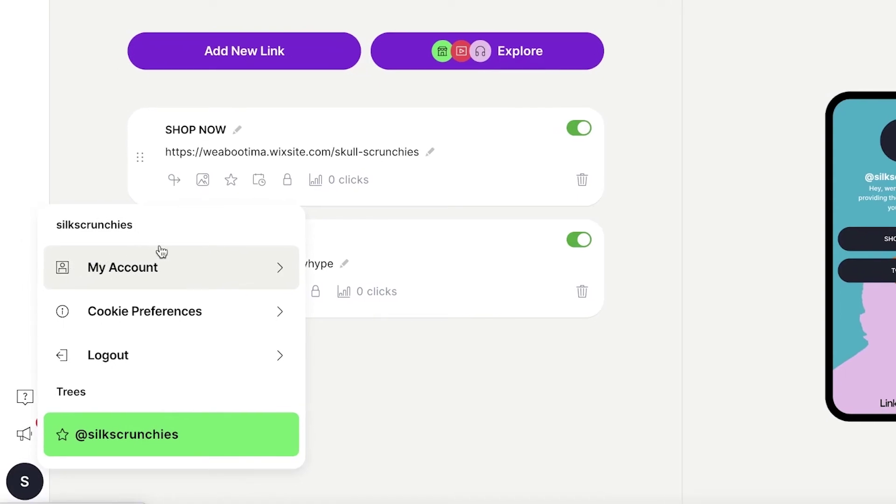
Open the account page and examine its personal details, security settings, current plan and account actions.
{"action": "left_click", "coordinate": [405, 231]}
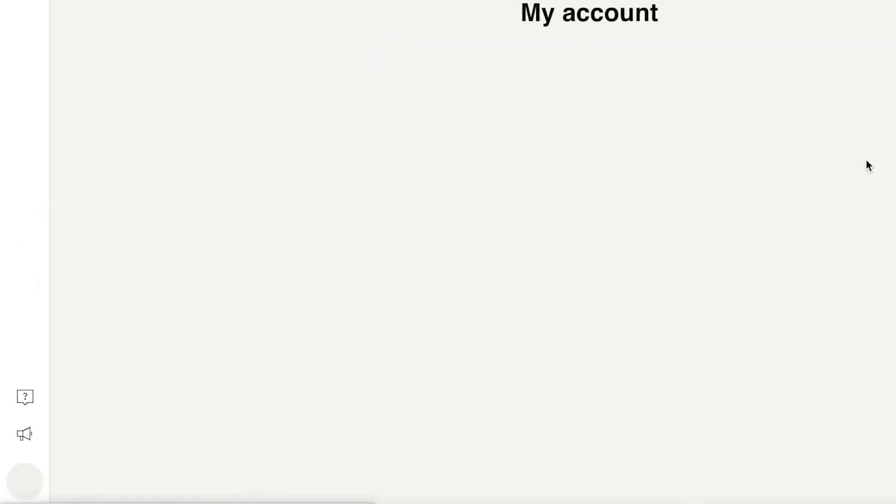
{"action": "scroll", "coordinate": [201, 311], "scroll_direction": "down", "scroll_amount": 5}
{"action": "scroll", "coordinate": [303, 219], "scroll_direction": "up", "scroll_amount": 5}
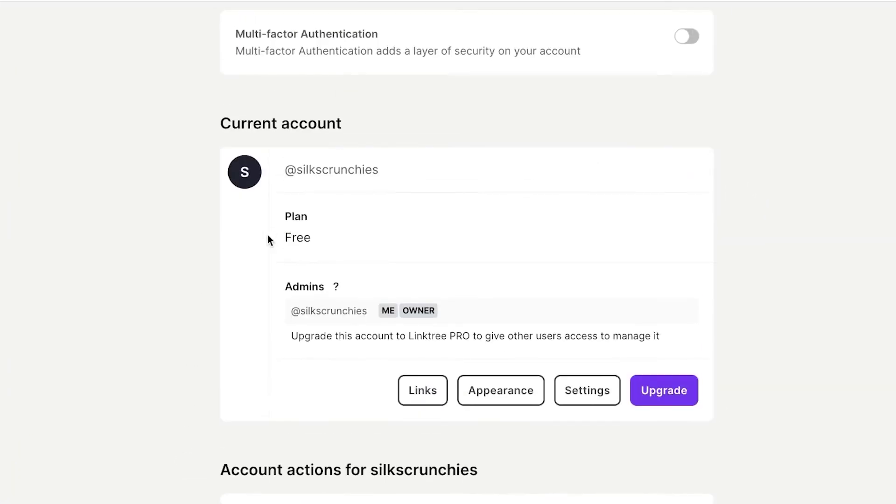
{"action": "scroll", "coordinate": [245, 348], "scroll_direction": "down", "scroll_amount": 3}
{"action": "scroll", "coordinate": [245, 350], "scroll_direction": "up", "scroll_amount": 8}
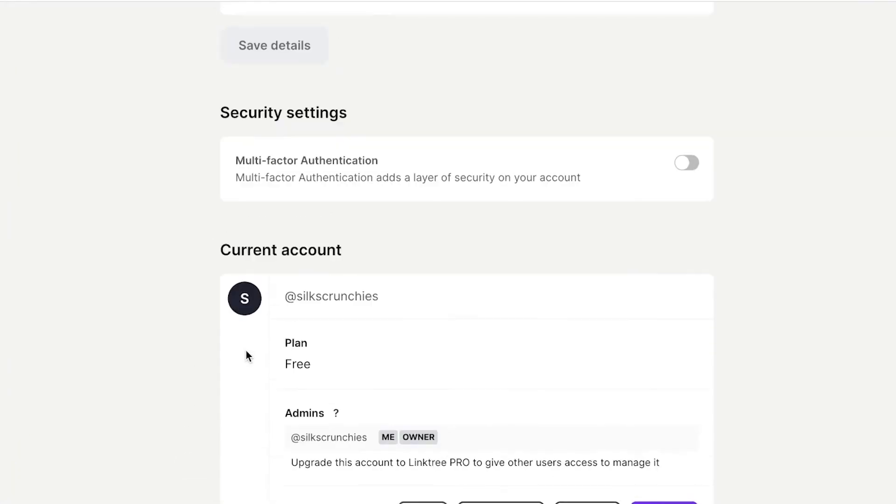
{"action": "scroll", "coordinate": [247, 351], "scroll_direction": "down", "scroll_amount": 3}
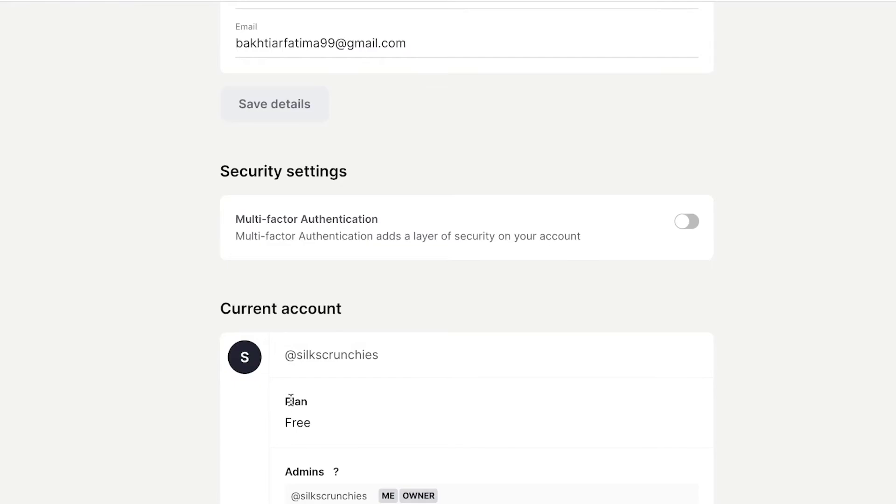